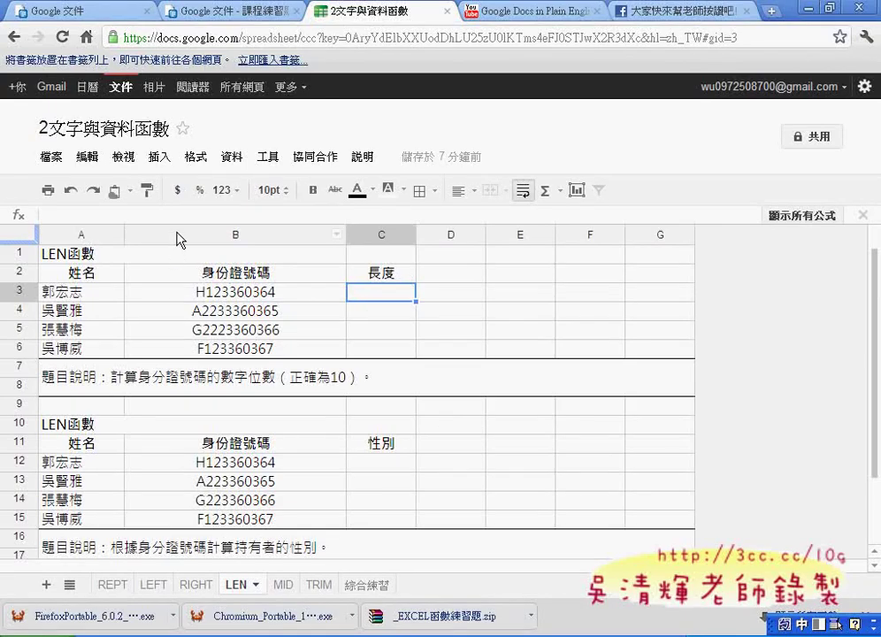
# - Begin typing =If in C3 after clearing a stray phonetic character and switching to English input
pyautogui.click(148, 213)
pyautogui.write('ㄦ')
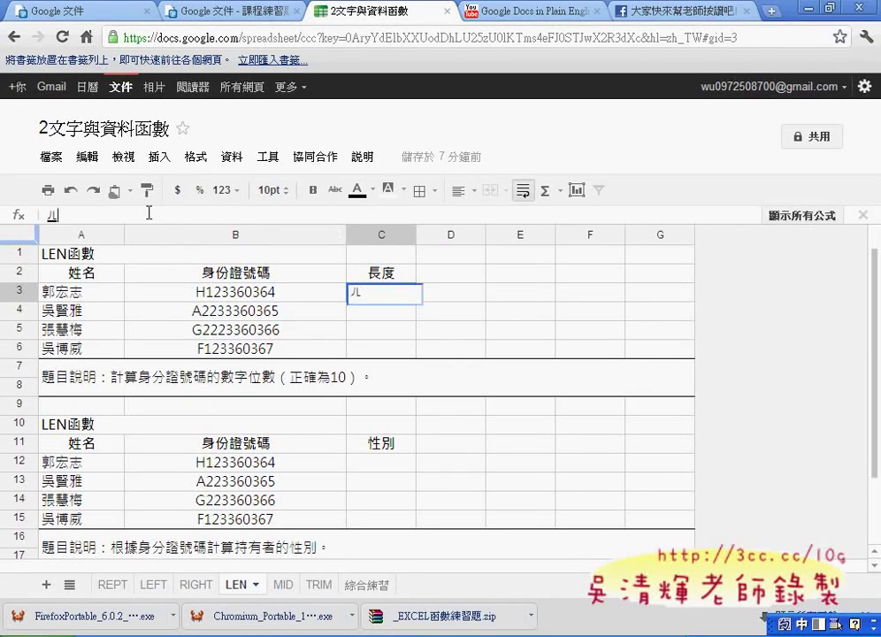
pyautogui.press('BackSpace')
pyautogui.hotkey('ctrl', 'space')
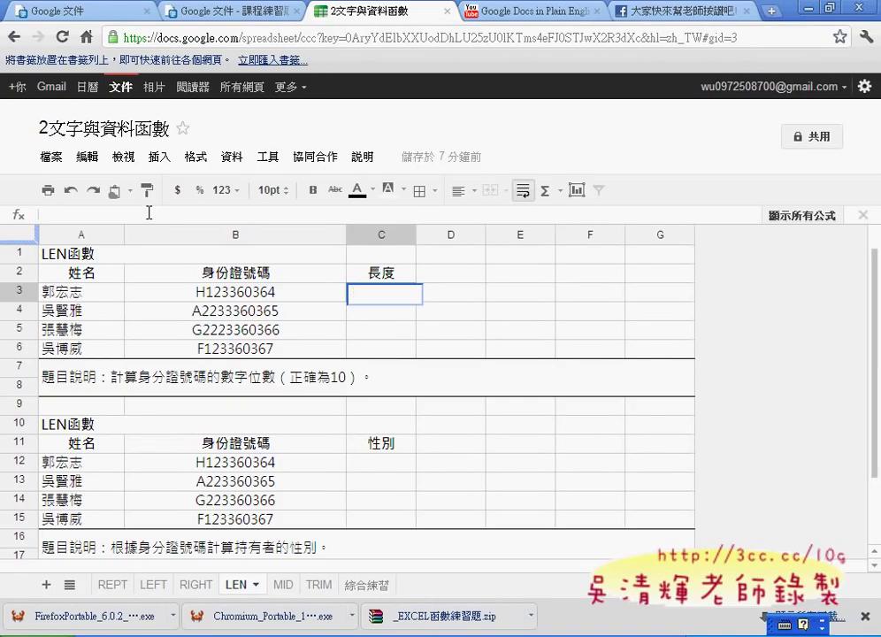
pyautogui.write('=I')
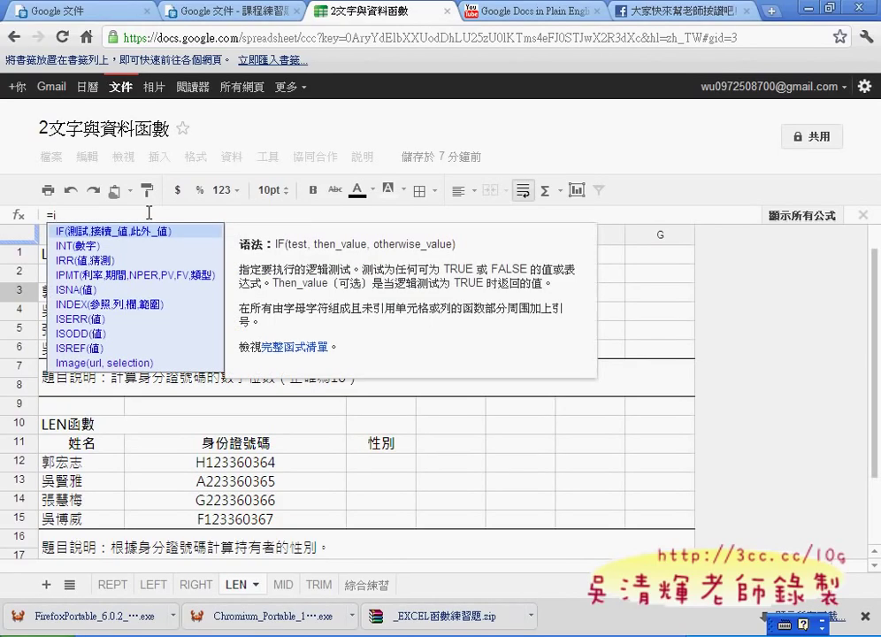
pyautogui.write('f')
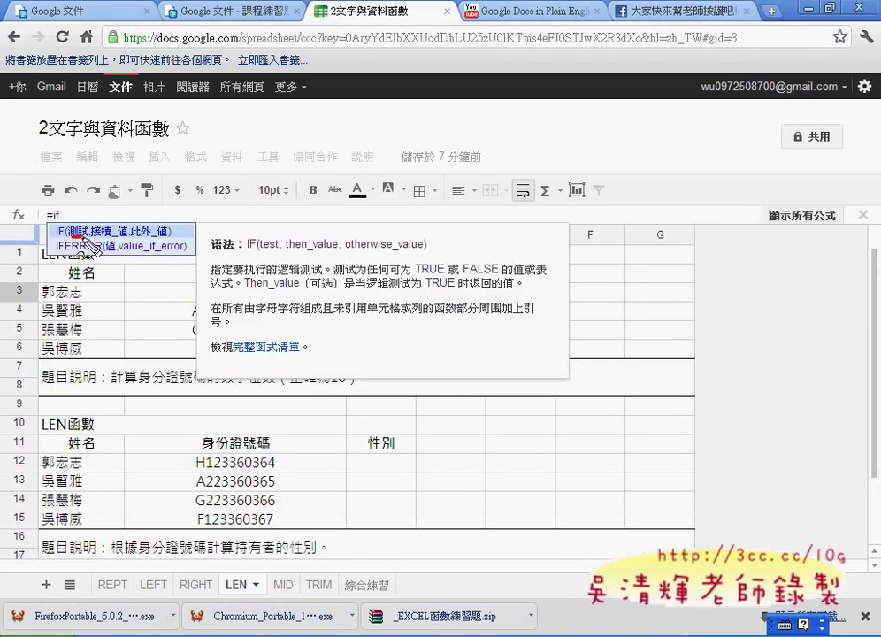
pyautogui.moveTo(74, 238); pyautogui.dragTo(118, 239)
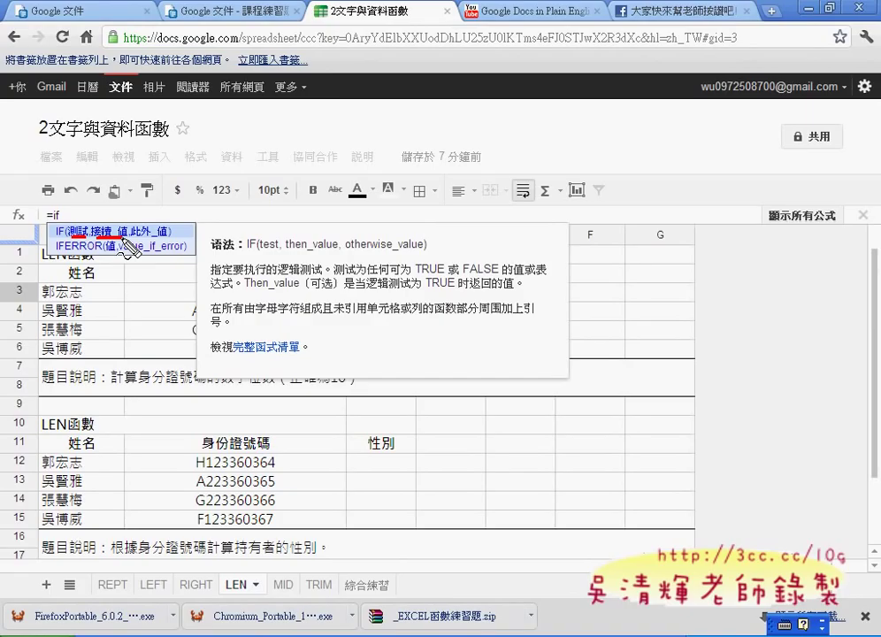
pyautogui.moveTo(137, 237)
pyautogui.mouseDown()
pyautogui.moveTo(170, 237)
pyautogui.moveTo(111, 249)
pyautogui.moveTo(110, 237)
pyautogui.mouseUp()
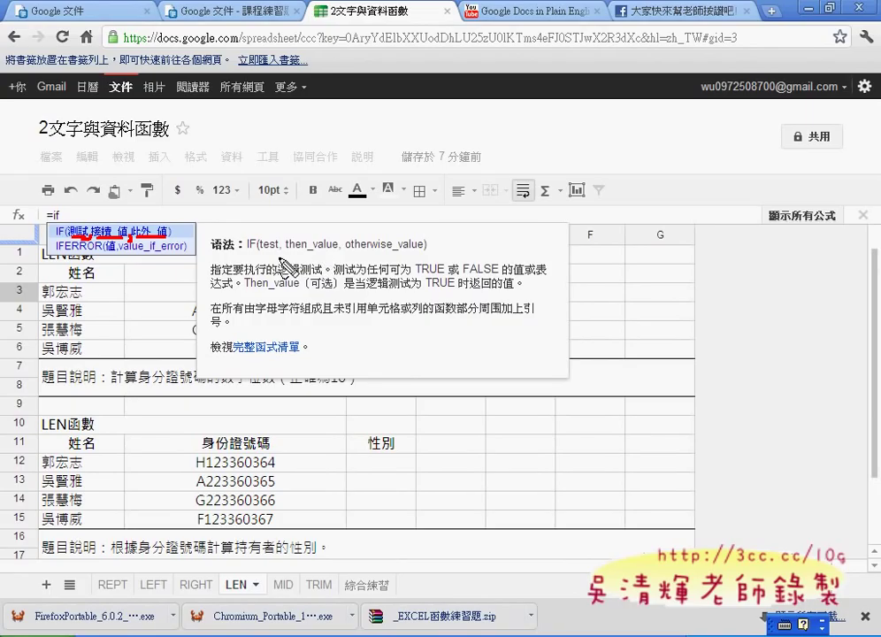
pyautogui.moveTo(221, 277); pyautogui.dragTo(258, 277)
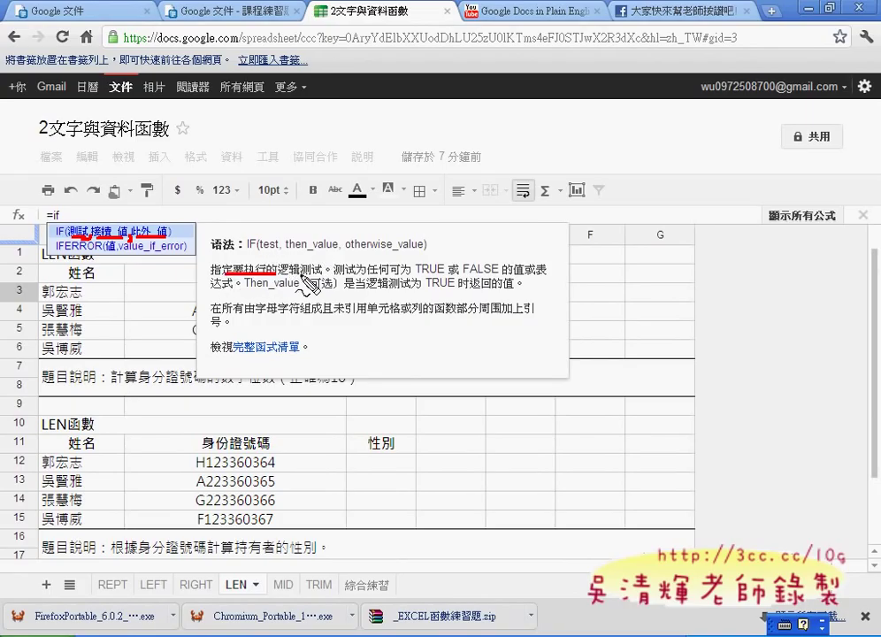
pyautogui.moveTo(333, 277); pyautogui.dragTo(498, 276)
pyautogui.moveTo(243, 287); pyautogui.dragTo(403, 289)
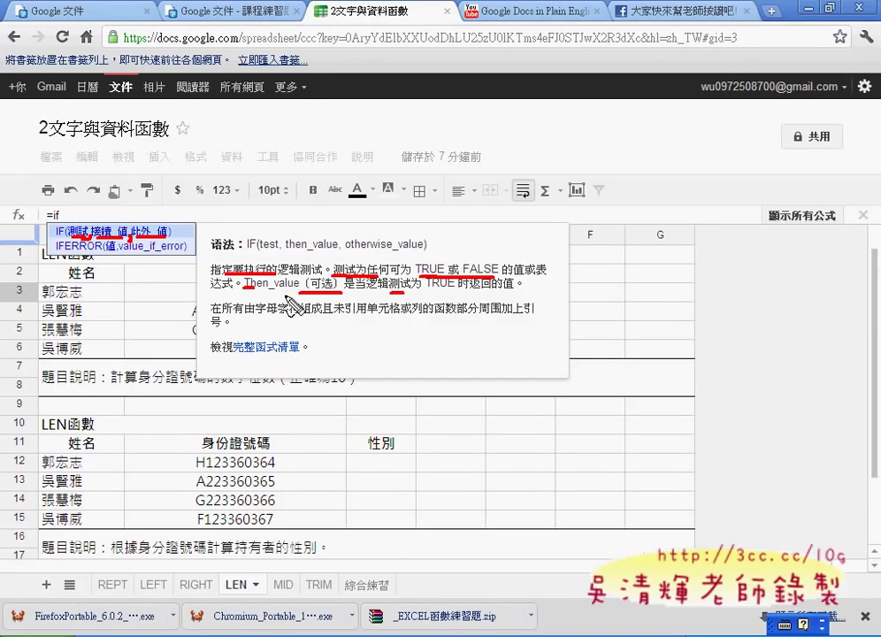
# - Fix the typing in C3 so the formula reads =if( with its argument list open
pyautogui.press('Escape')
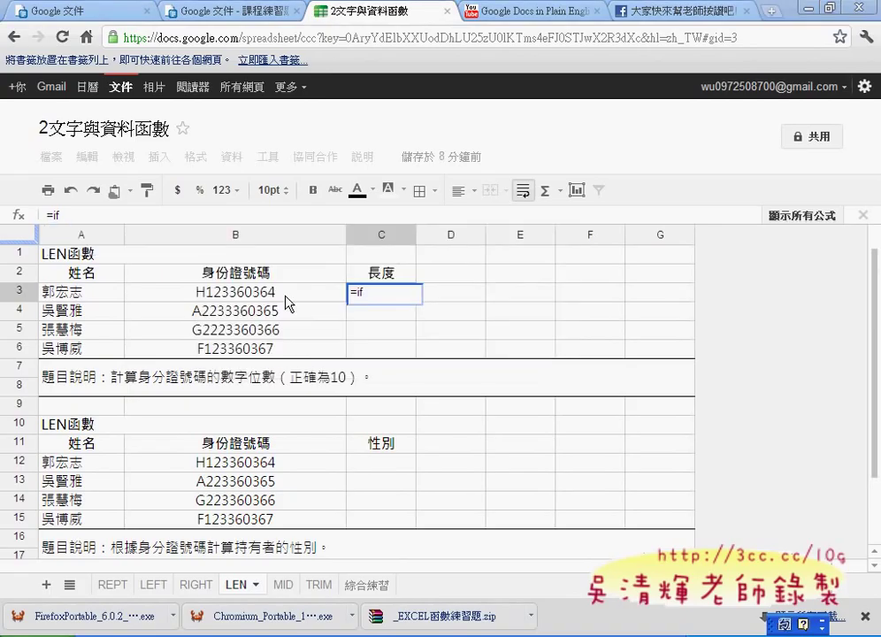
pyautogui.click(133, 216)
pyautogui.press('BackSpace')
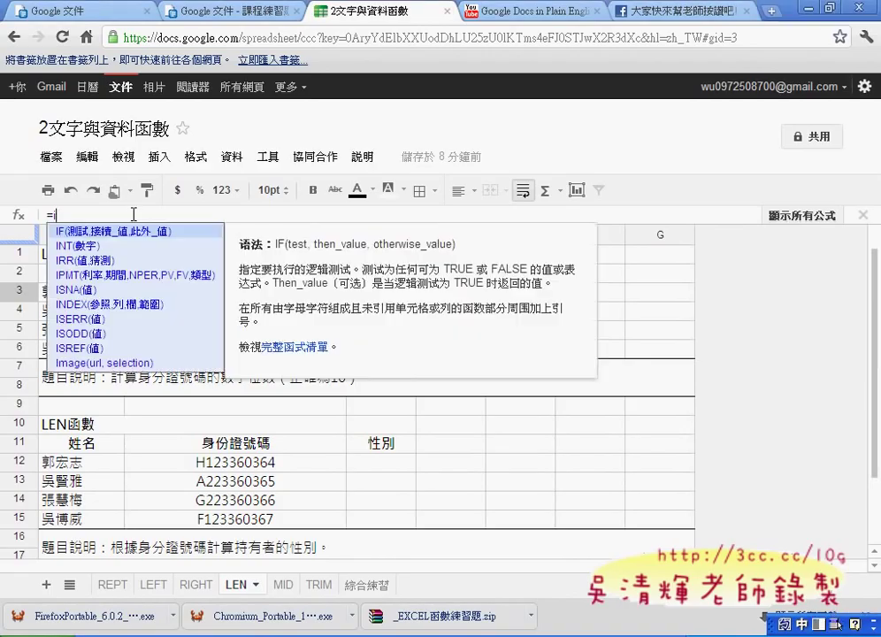
pyautogui.write('(')
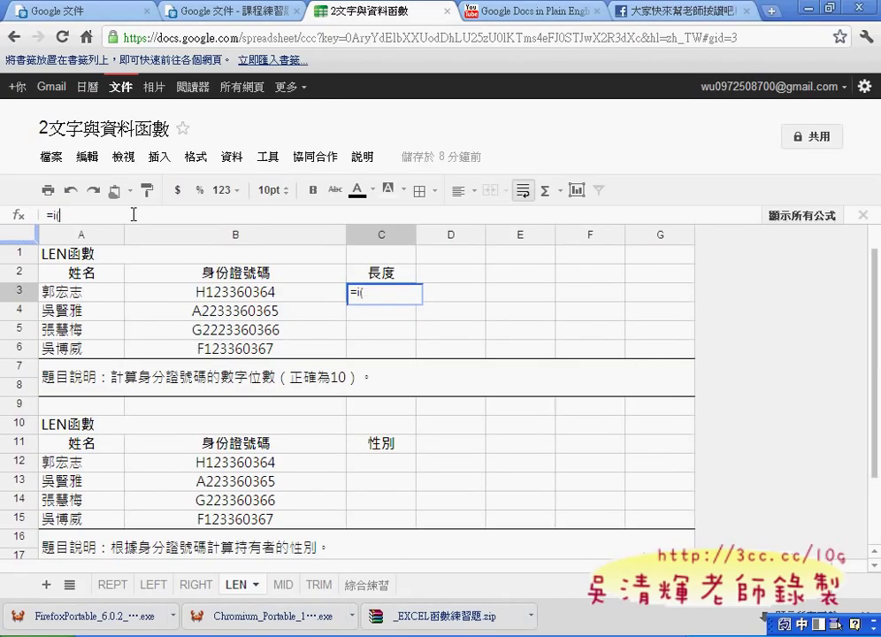
pyautogui.press('BackSpace')
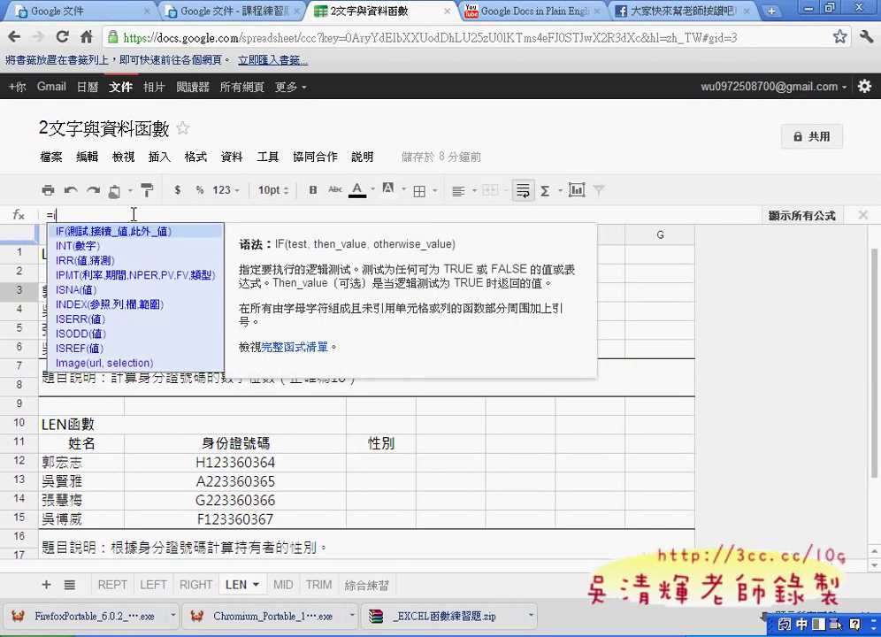
pyautogui.write('f')
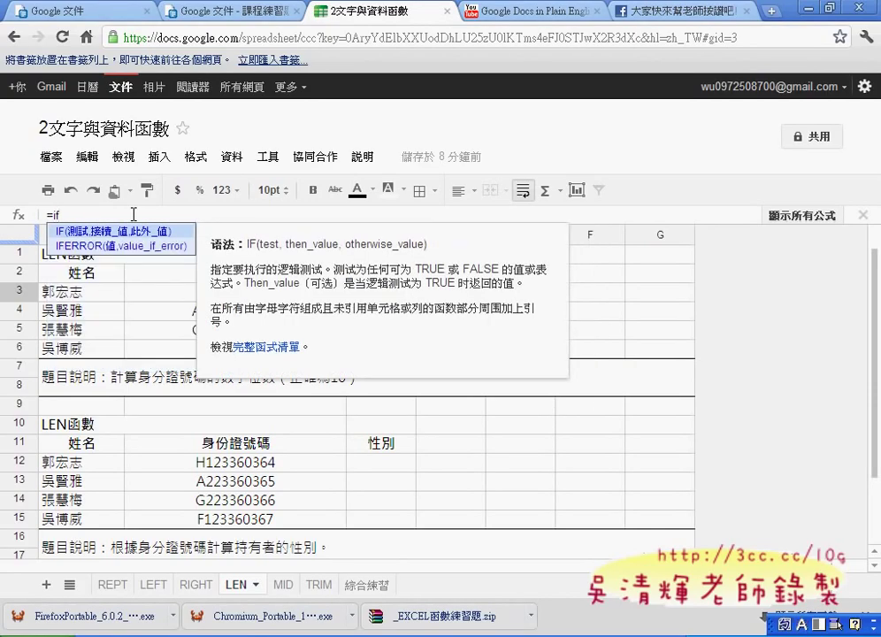
pyautogui.write('(')
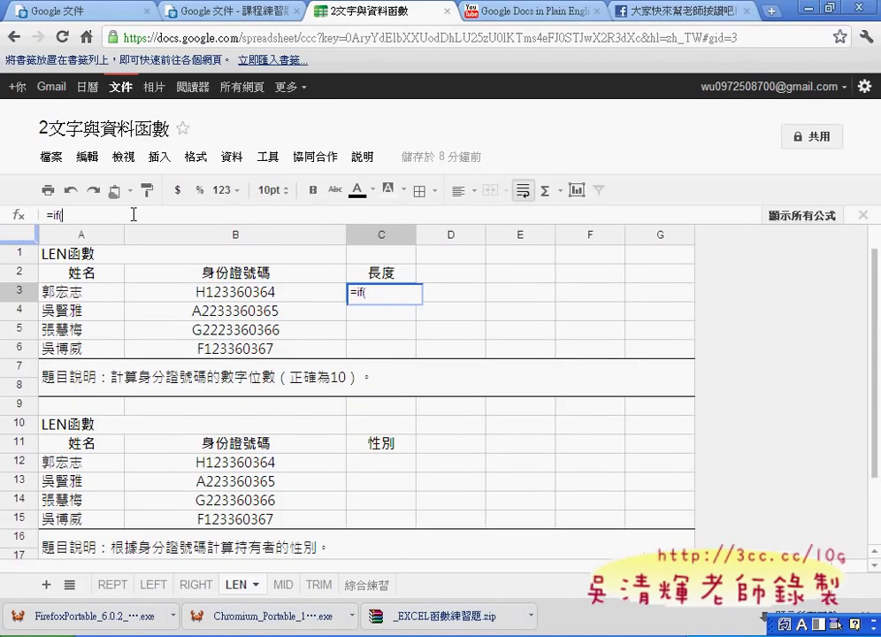
# - Build the IF condition LEN(B3)=10 in C3, choosing LEN from autocomplete
pyautogui.write('le')
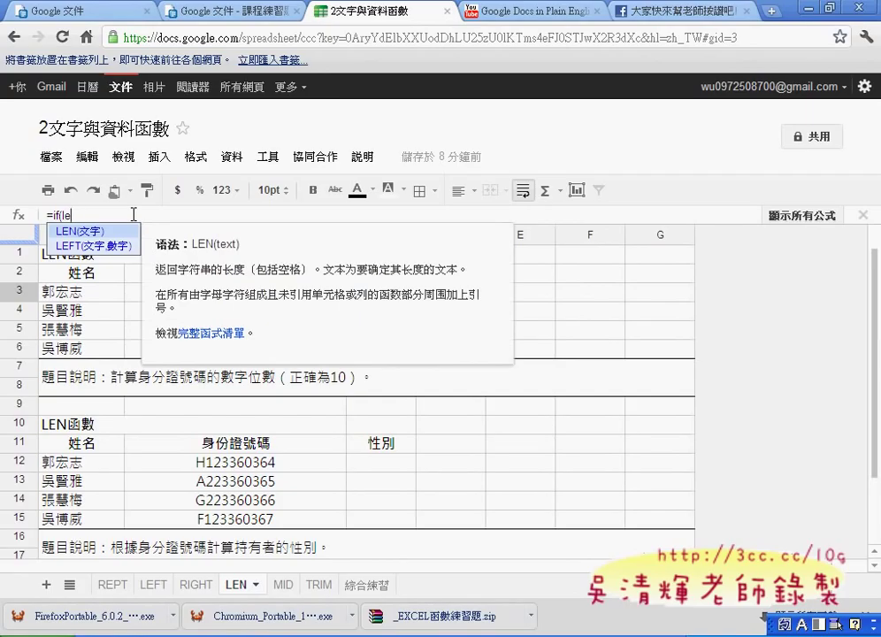
pyautogui.press('Up')
pyautogui.press('Tab')
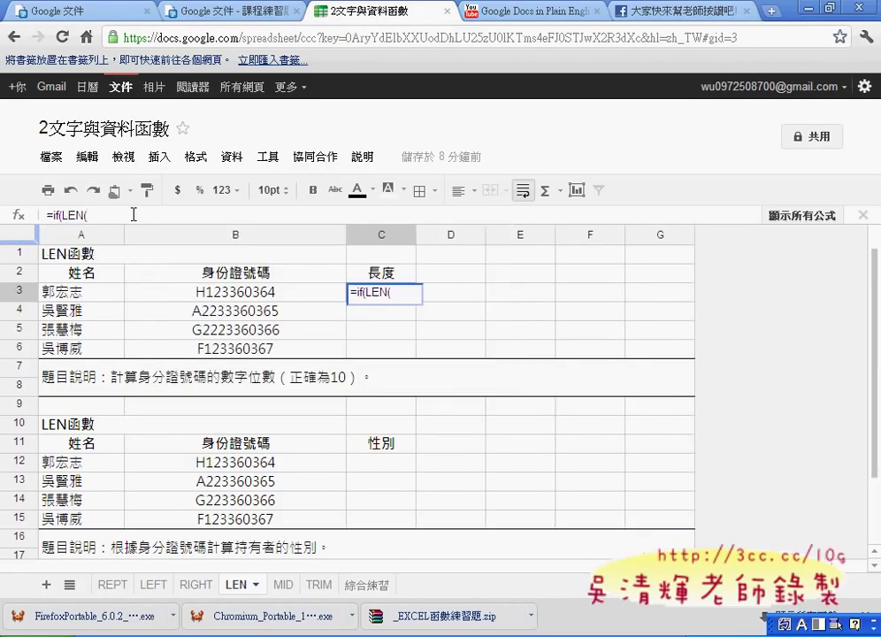
pyautogui.click(216, 296)
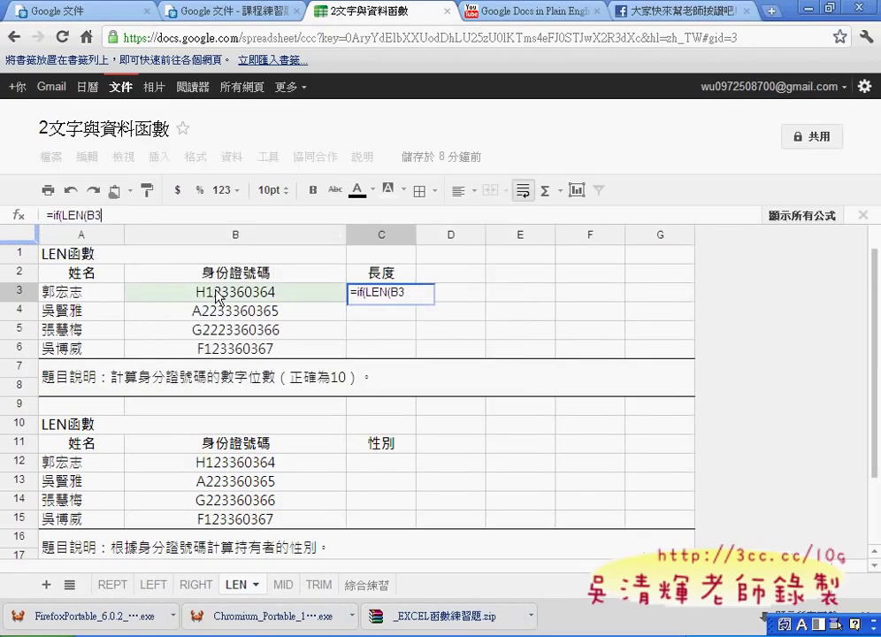
pyautogui.write(')=')
pyautogui.write('10')
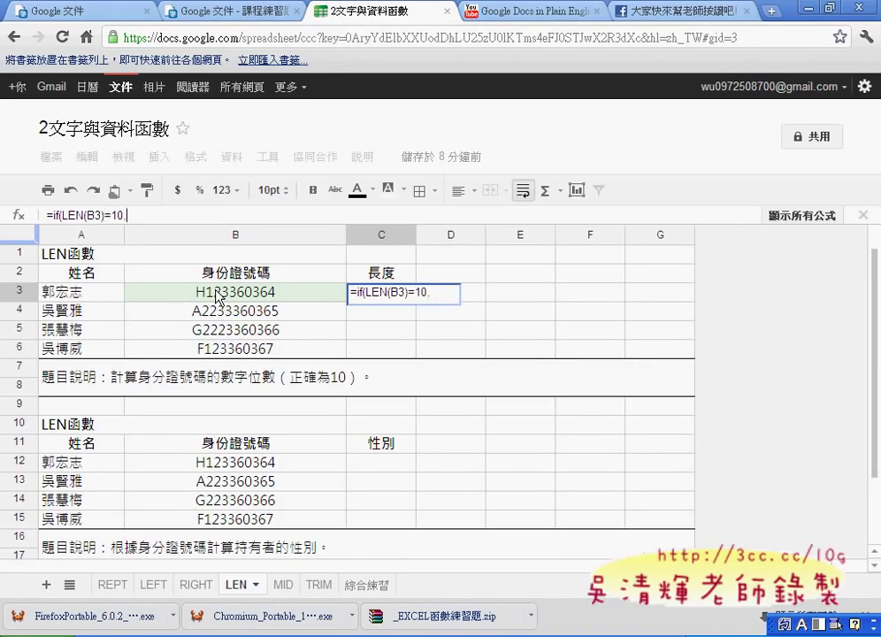
pyautogui.write(',')
pyautogui.write('"')
# - Add the result labels "正確" and "錯誤" and commit the length-check formula
pyautogui.press('shift')
pyautogui.write('ㄓㄥˋㄑㄩㄝˋ')
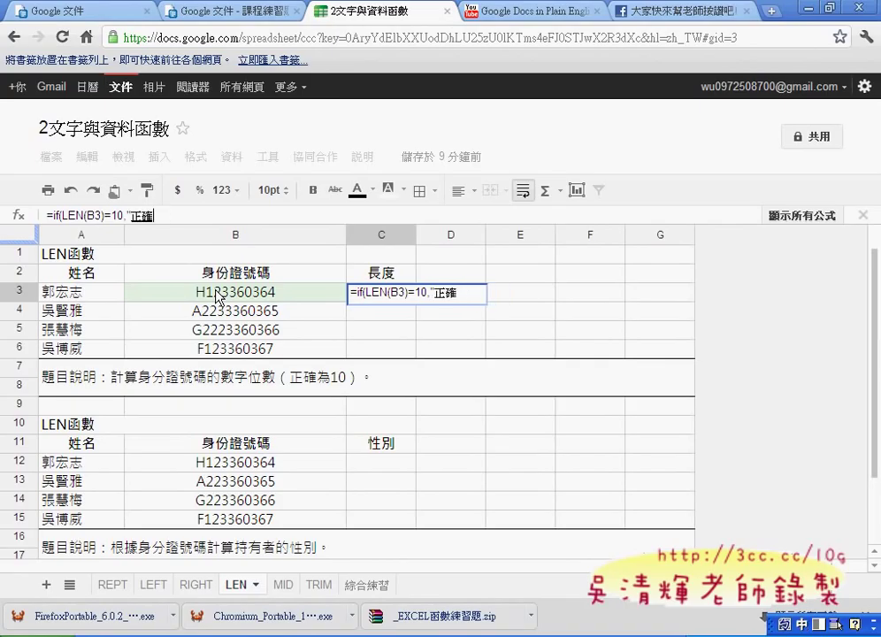
pyautogui.press('shift')
pyautogui.write('"')
pyautogui.write(',')
pyautogui.write('""')
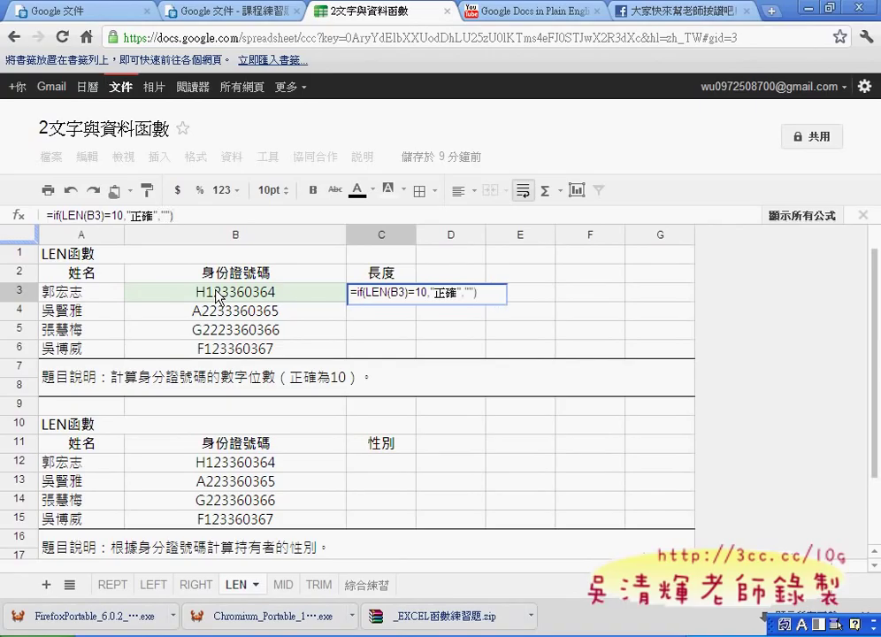
pyautogui.write(')')
pyautogui.press('Left')
pyautogui.press('Left')
pyautogui.press('shift')
pyautogui.write('錯誤')
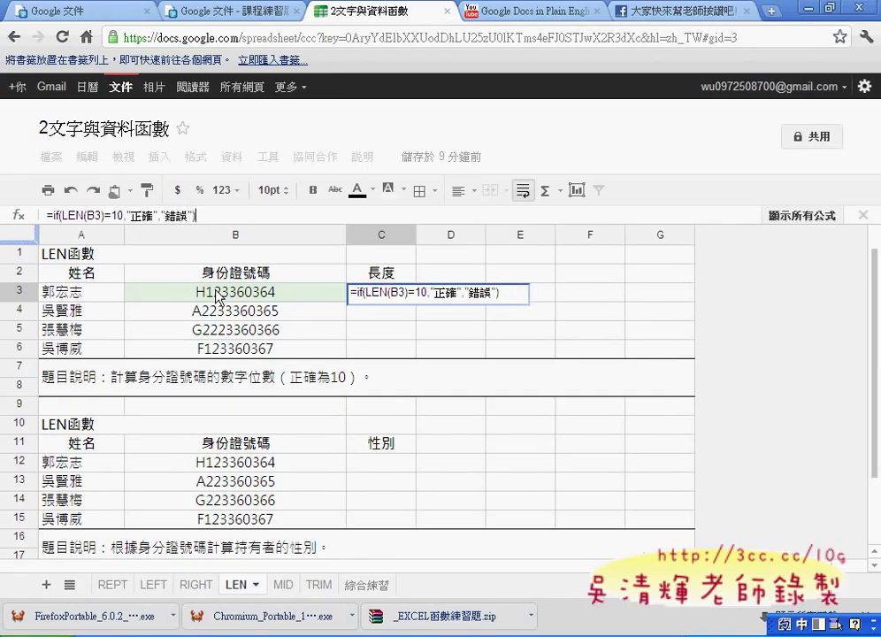
pyautogui.press('Return')
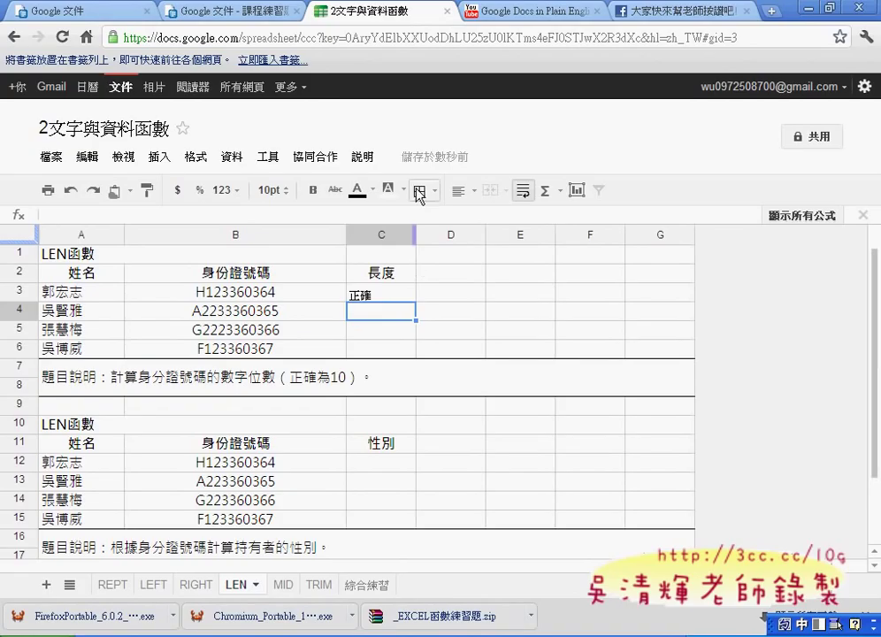
# - Widen column C and copy C3's length check down to C6, giving 錯誤, 錯誤, 正確
pyautogui.moveTo(415, 232); pyautogui.dragTo(433, 233)
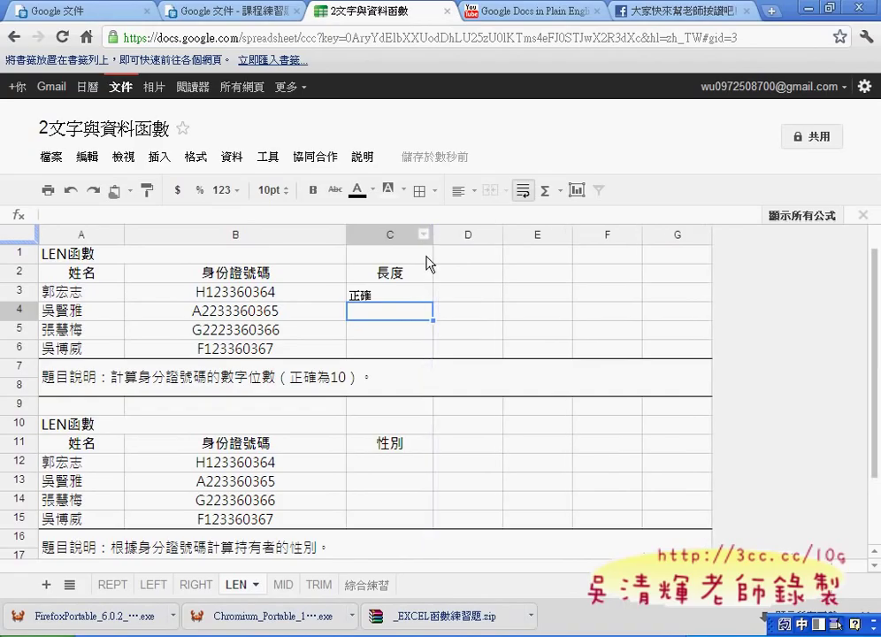
pyautogui.click(397, 295)
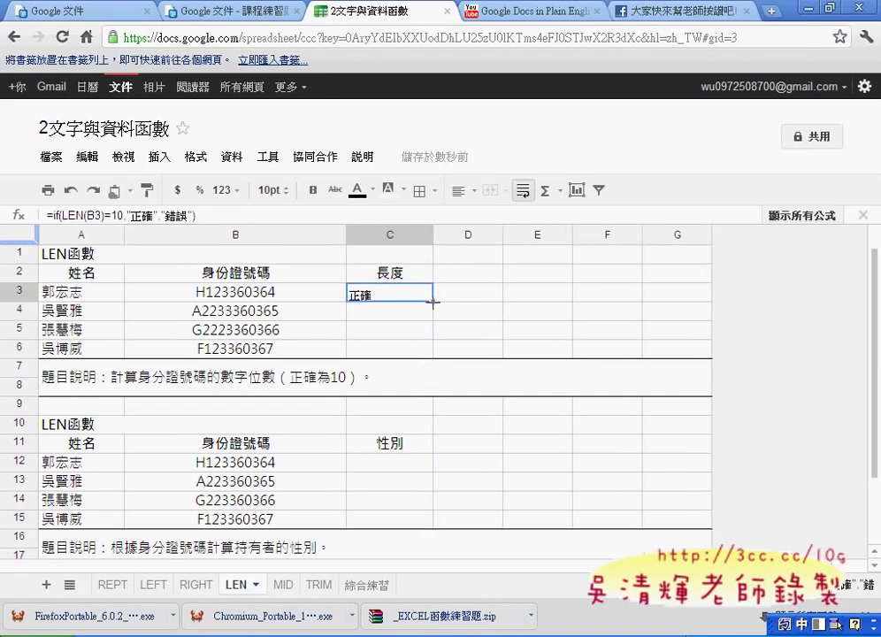
pyautogui.moveTo(432, 302); pyautogui.dragTo(435, 352)
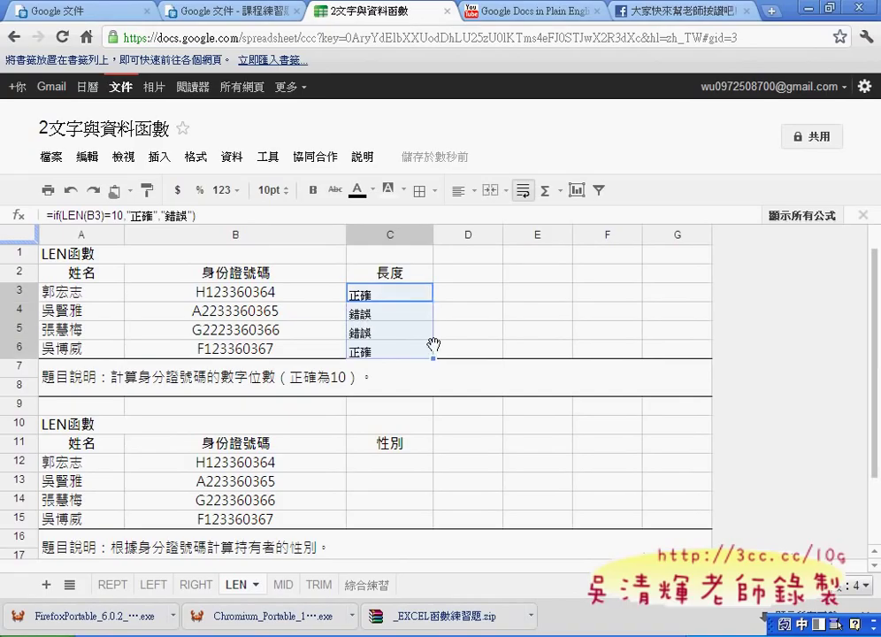
pyautogui.click(397, 464)
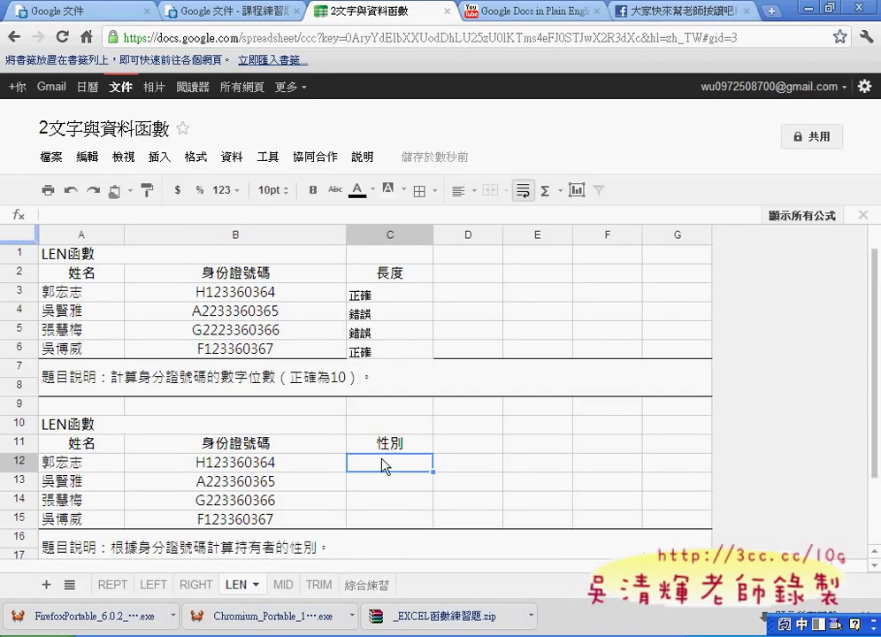
pyautogui.scroll(-1, 382, 466)
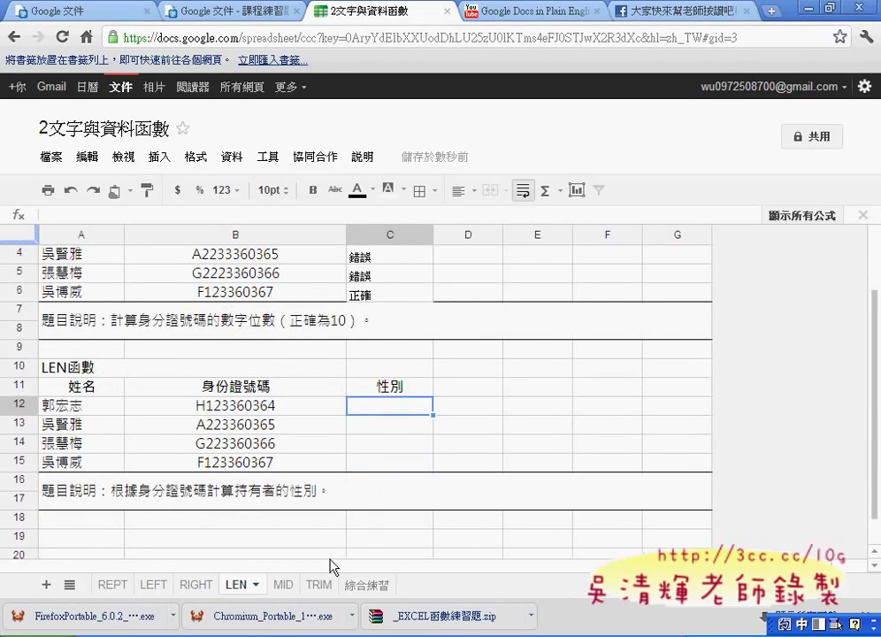
# - Move from the MID sheet to the 綜合練習 sheet with the empty 手機 column
pyautogui.click(277, 585)
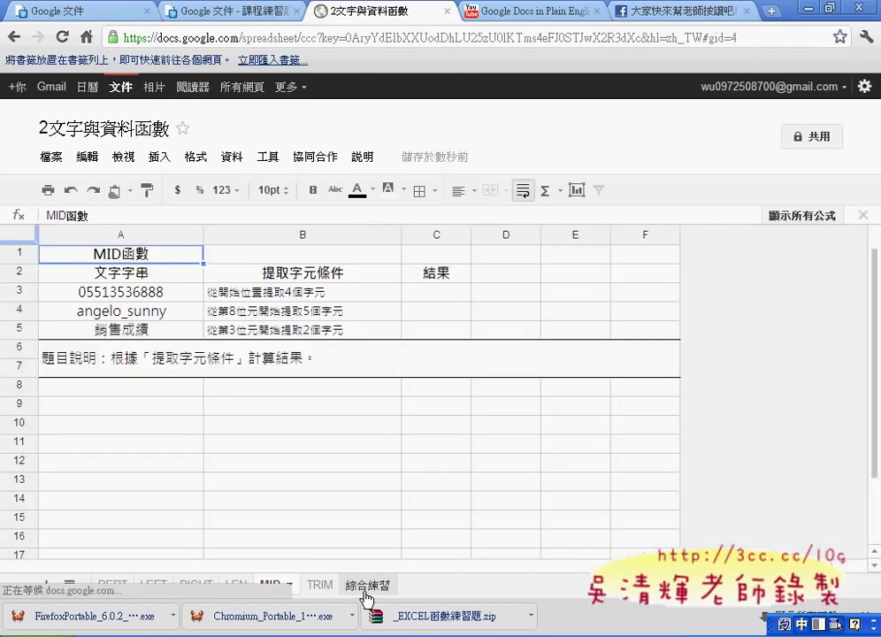
pyautogui.click(362, 591)
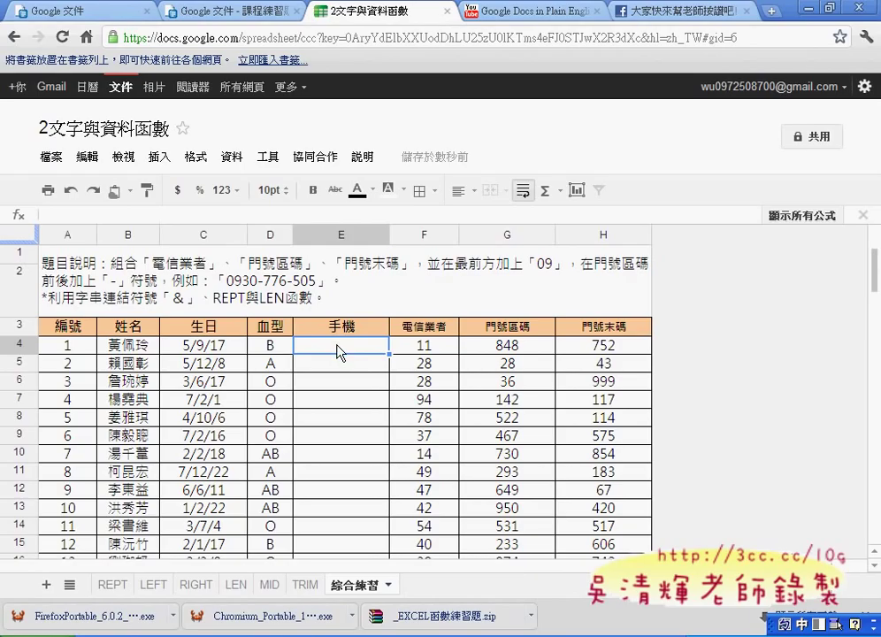
pyautogui.click(155, 214)
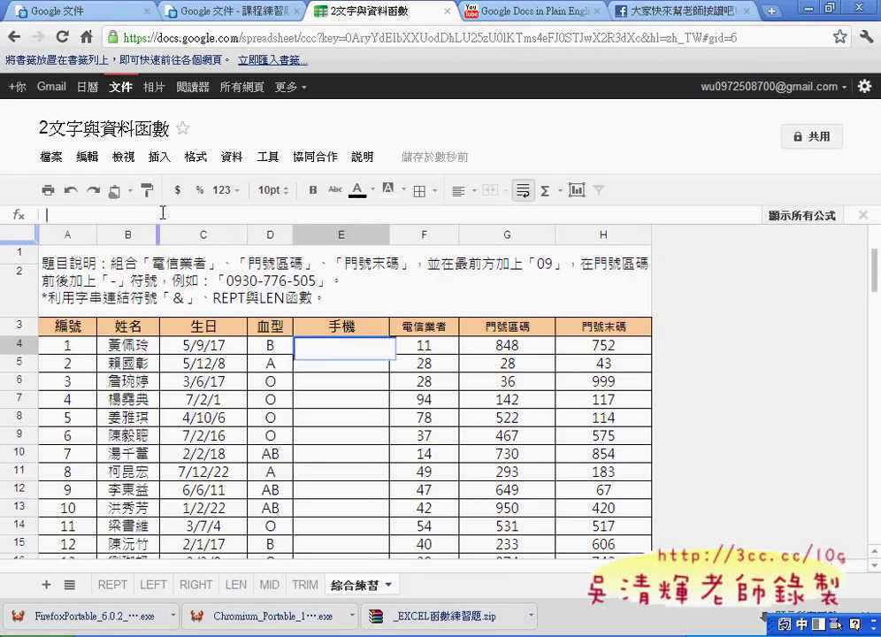
# - Enter ="09"&F4&rept("0",3-len(G4))&G4 in E4 to start the phone number
pyautogui.write('ㄦ')
pyautogui.press('BackSpace')
pyautogui.press('shift')
pyautogui.write('="')
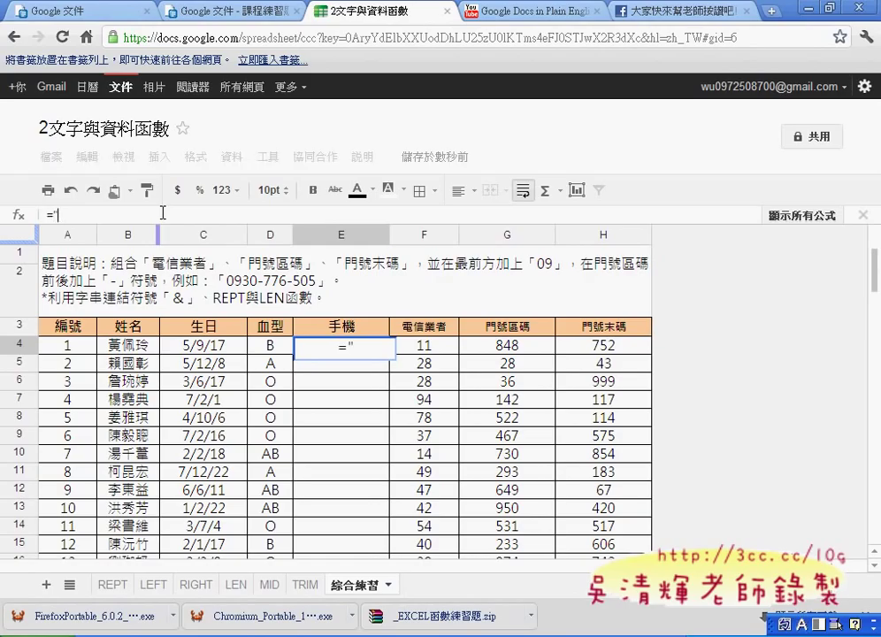
pyautogui.write('09"')
pyautogui.write('&')
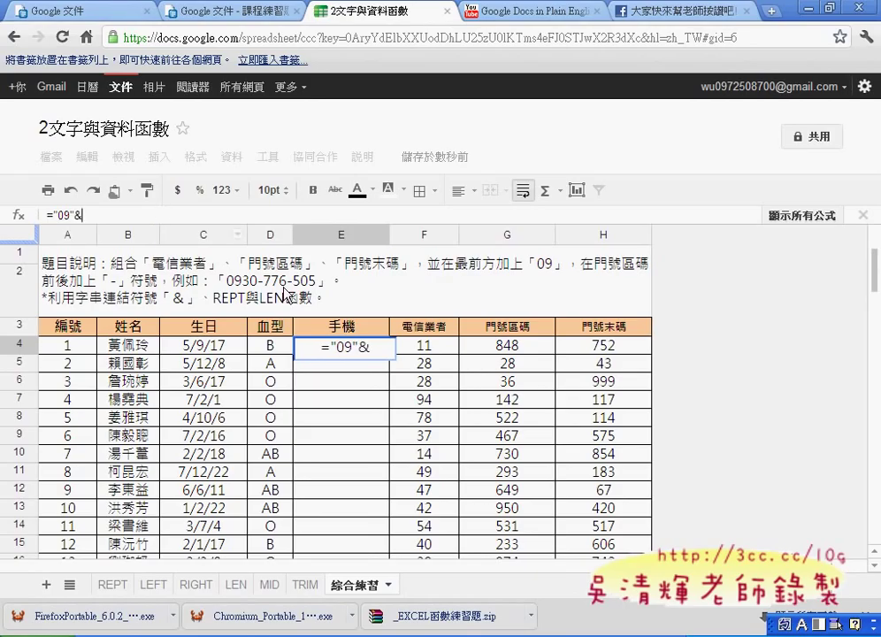
pyautogui.click(432, 351)
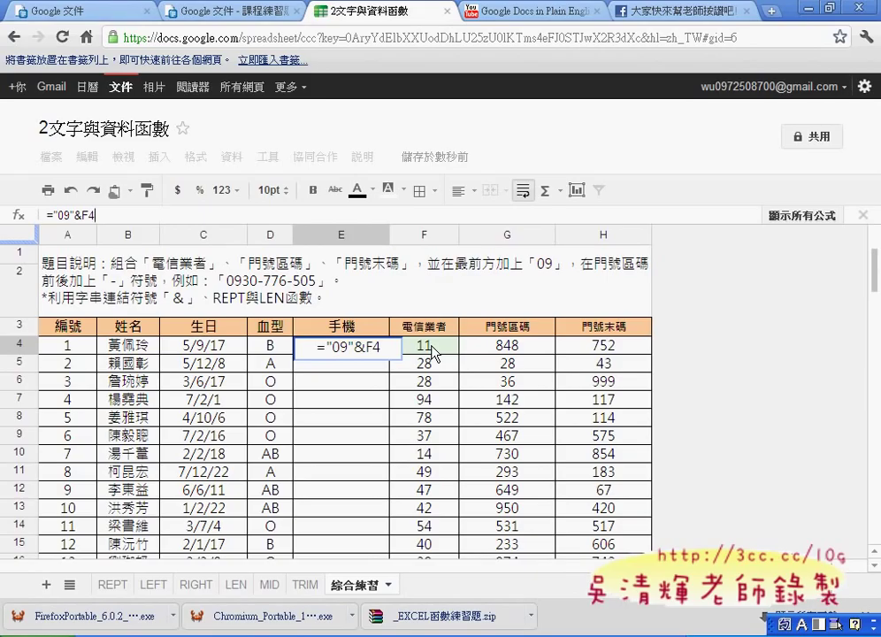
pyautogui.write('&')
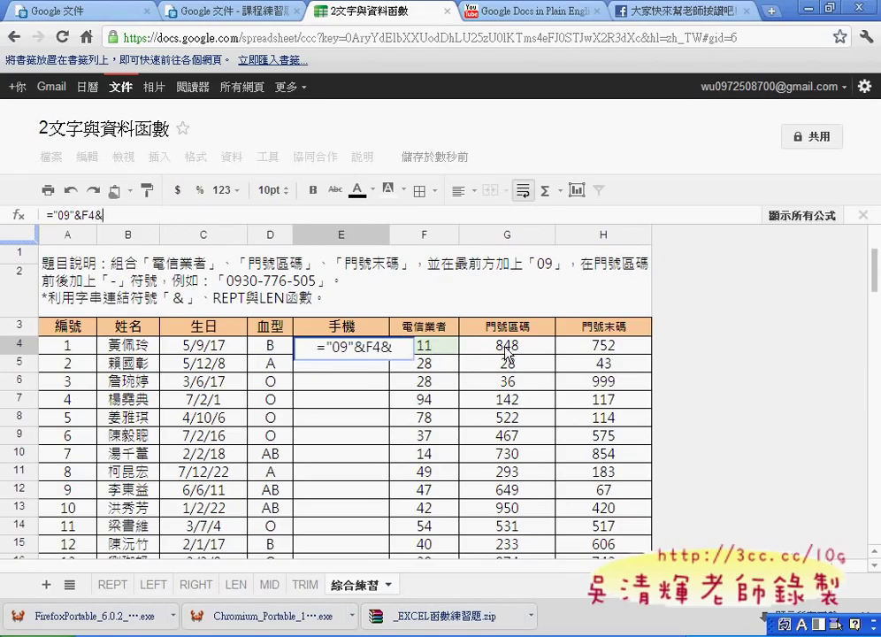
pyautogui.click(507, 352)
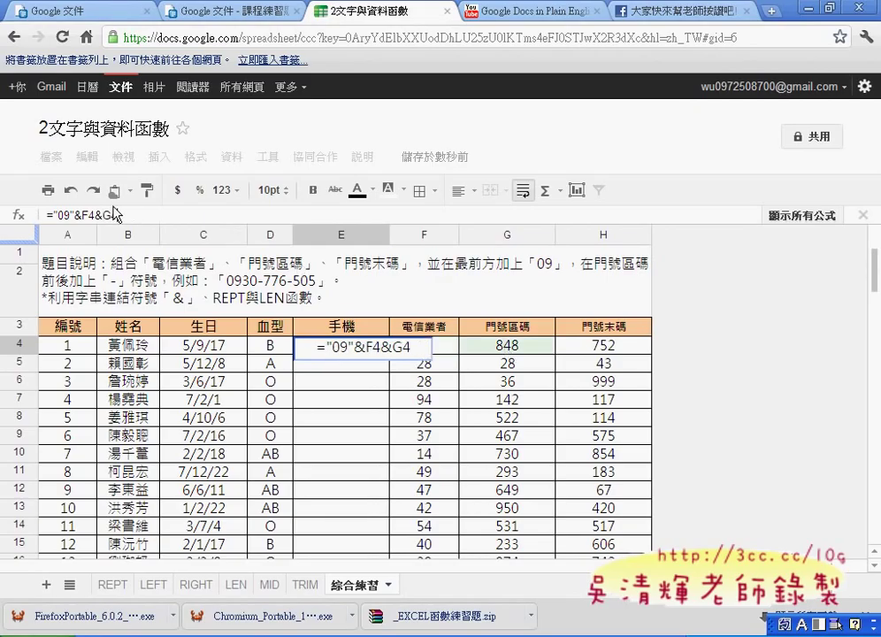
pyautogui.write('r')
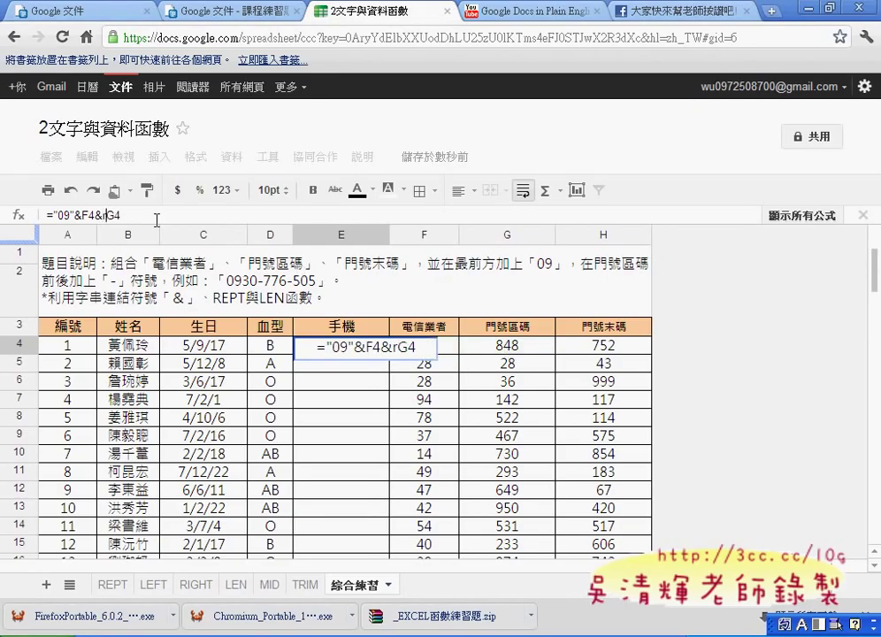
pyautogui.write('e')
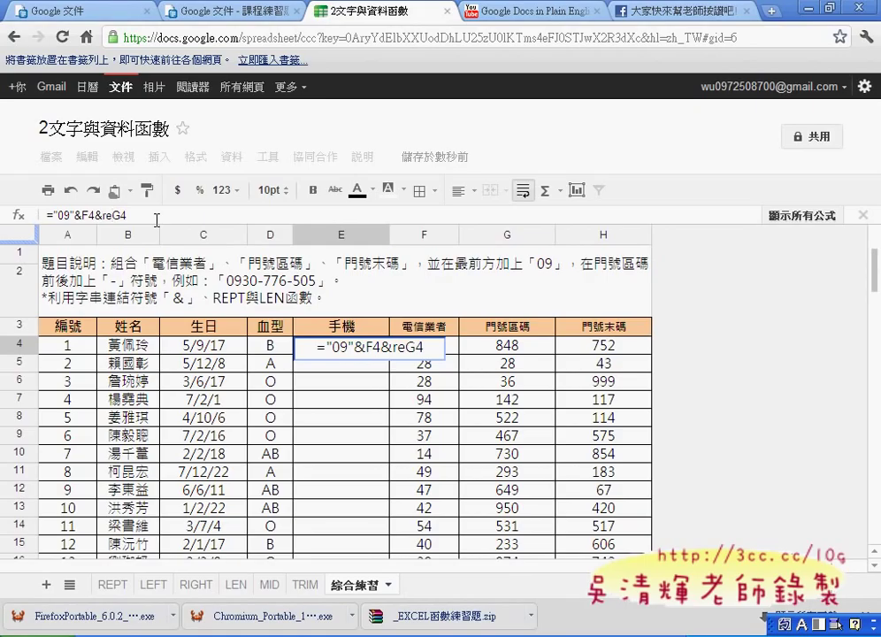
pyautogui.write('pt(')
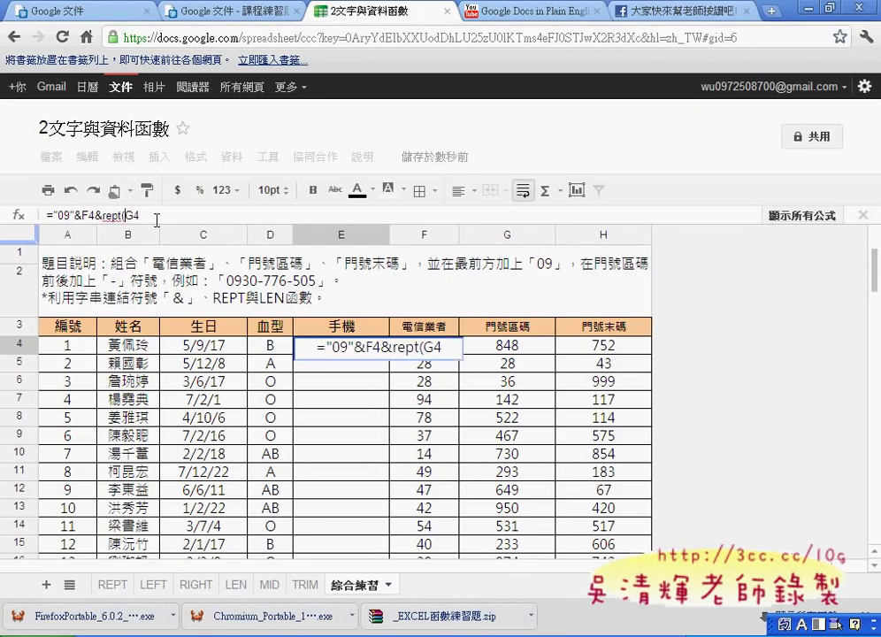
pyautogui.write('"0')
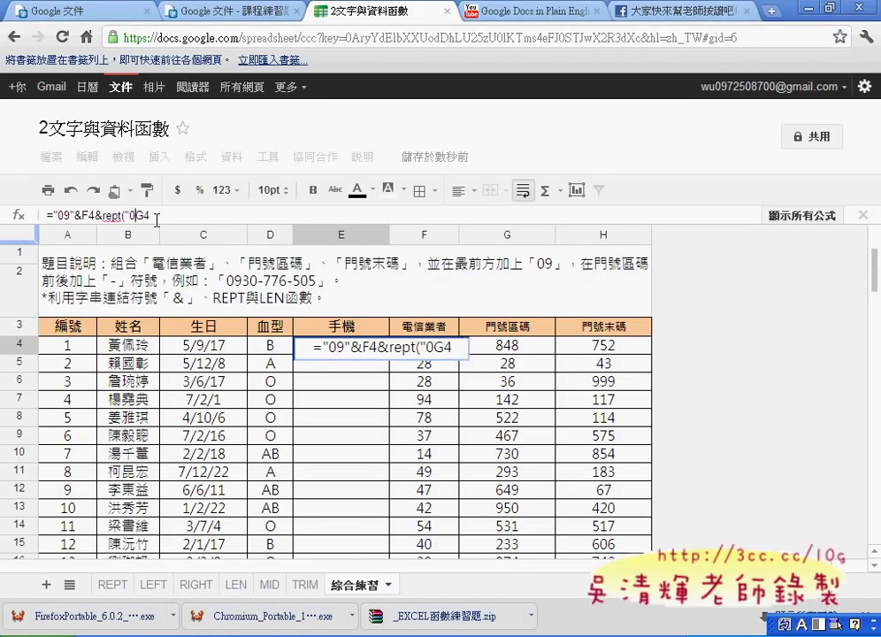
pyautogui.write('",')
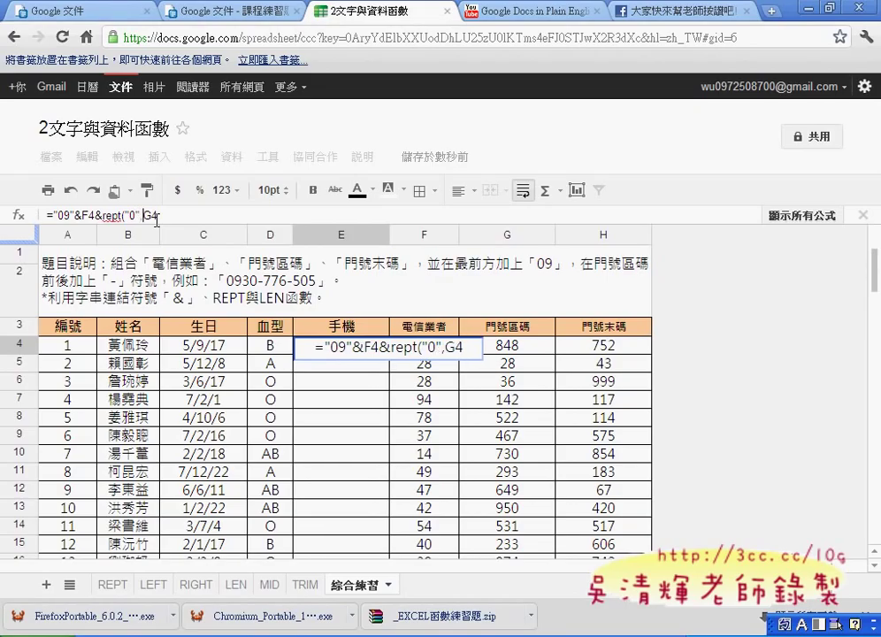
pyautogui.write('3-')
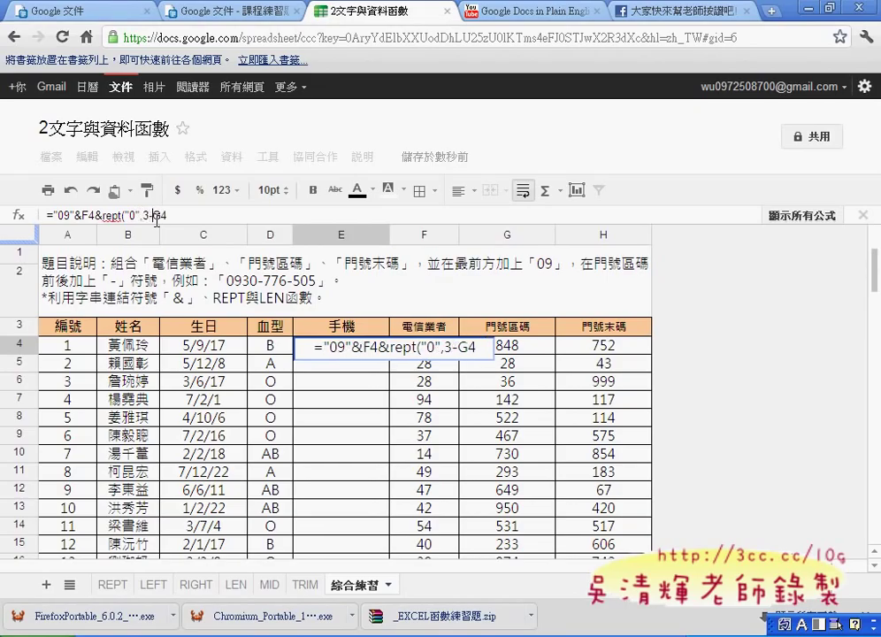
pyautogui.write('len')
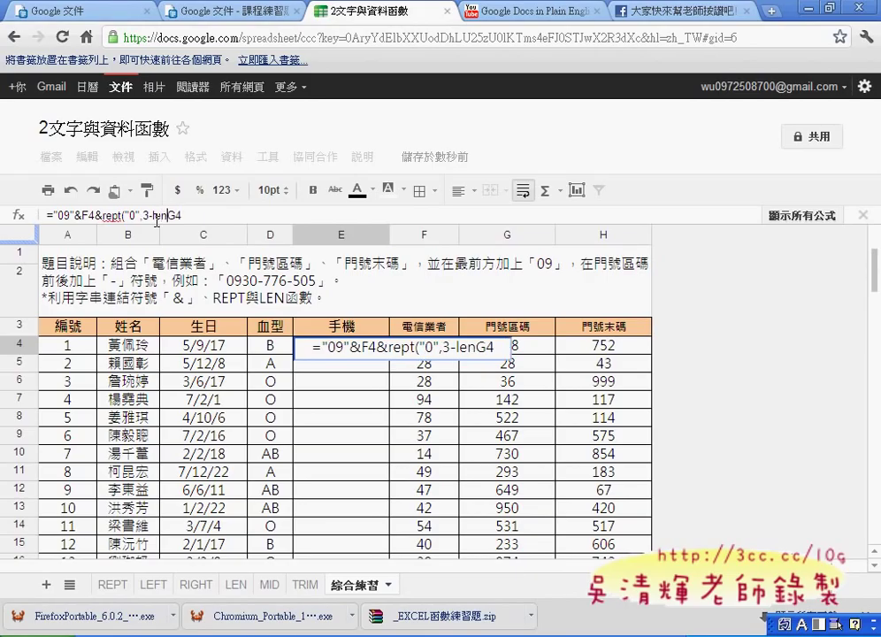
pyautogui.write('(G4')
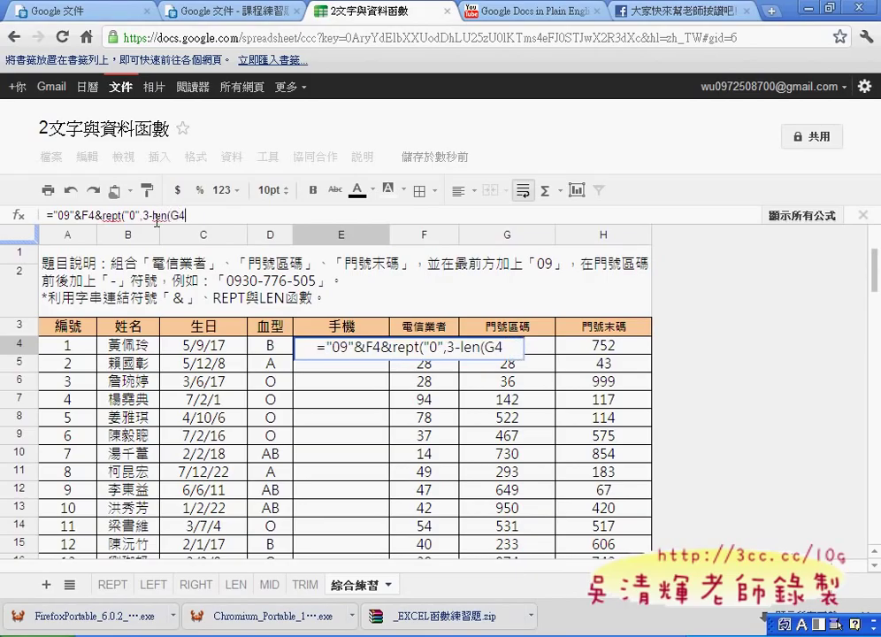
pyautogui.write(')')
pyautogui.write(')')
pyautogui.write('&')
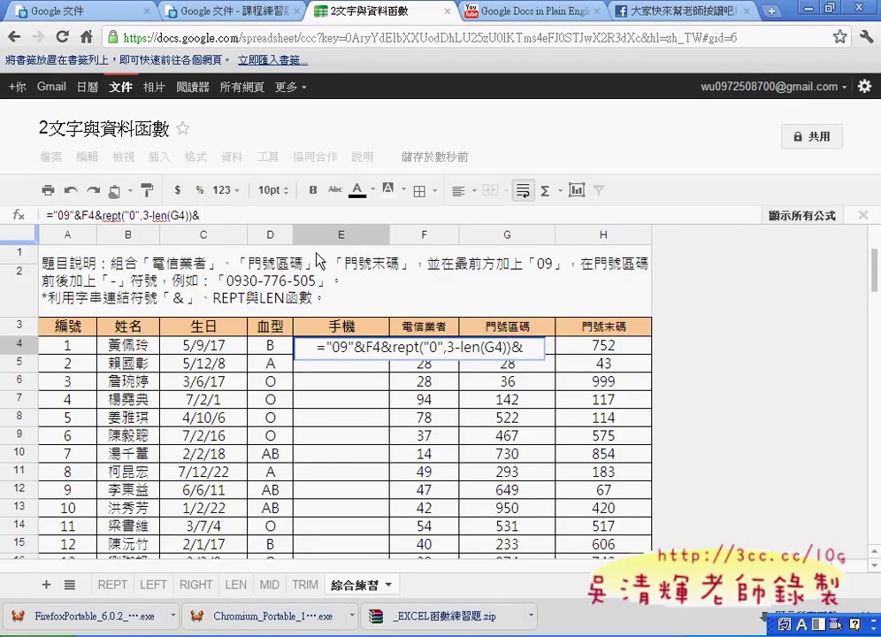
pyautogui.write('G')
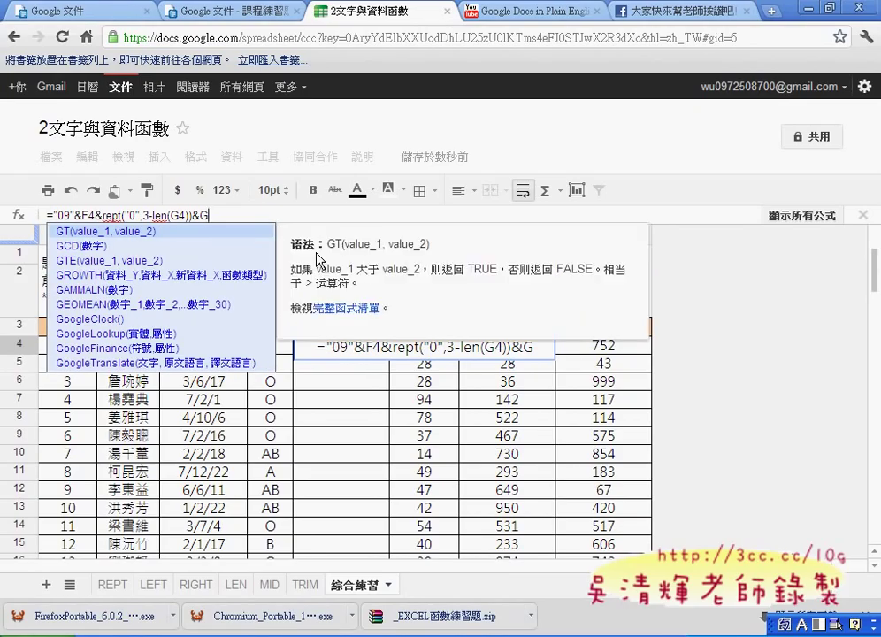
pyautogui.write('4')
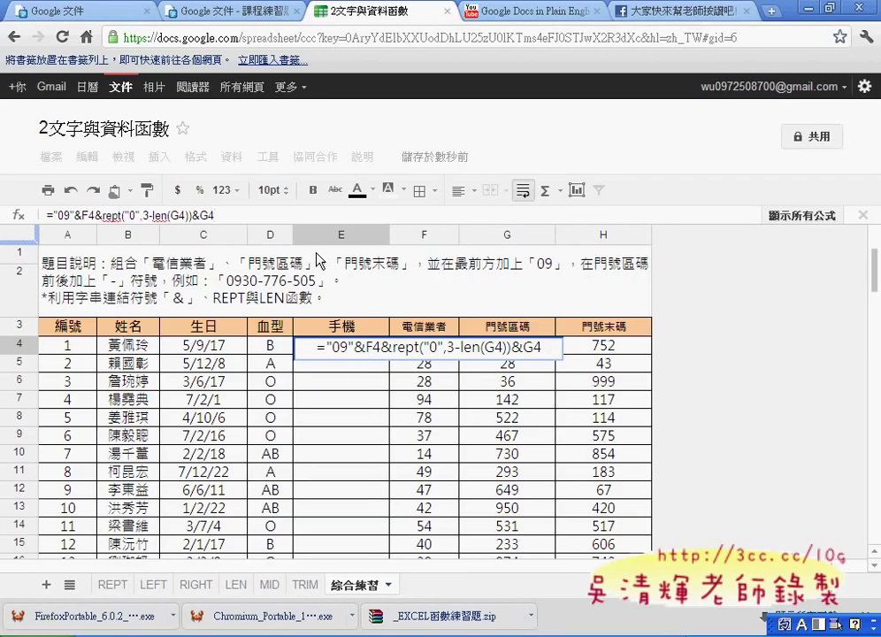
pyautogui.write('&')
pyautogui.moveTo(102, 216); pyautogui.dragTo(215, 215)
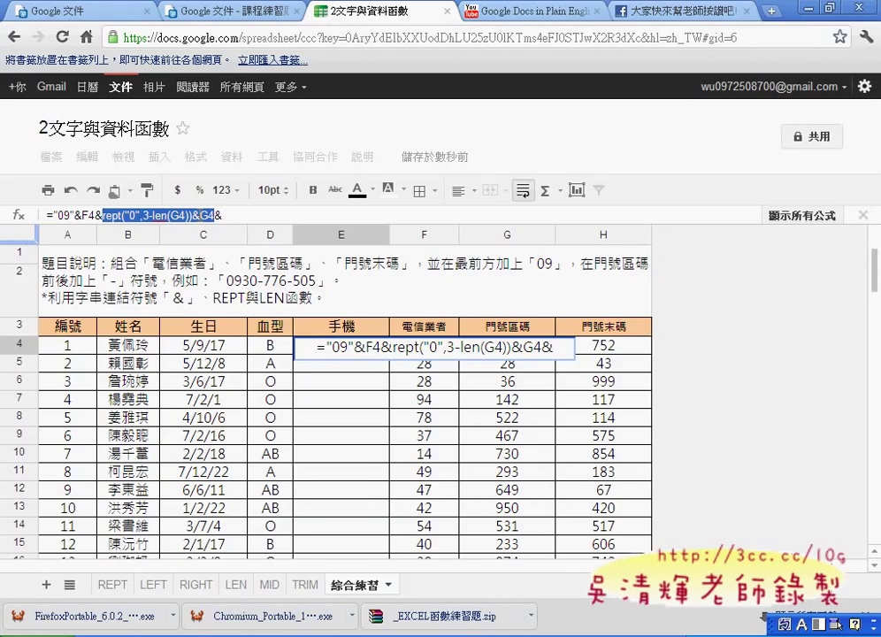
pyautogui.rightClick(201, 216)
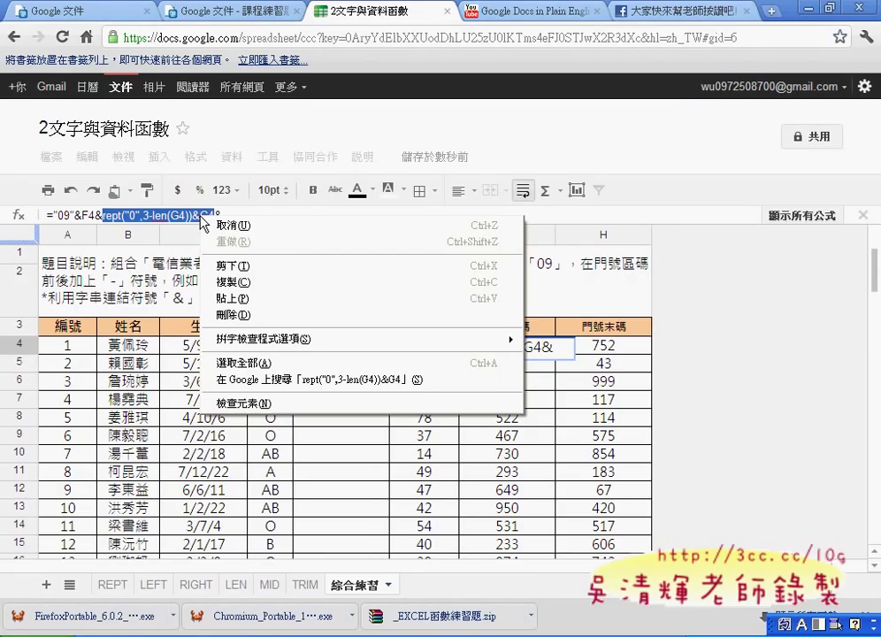
pyautogui.click(225, 285)
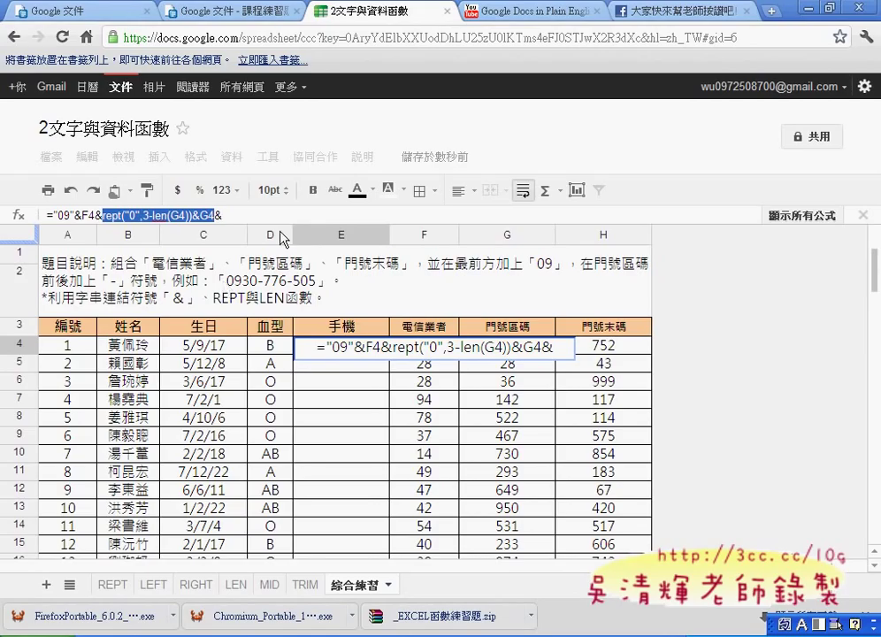
pyautogui.click(249, 216)
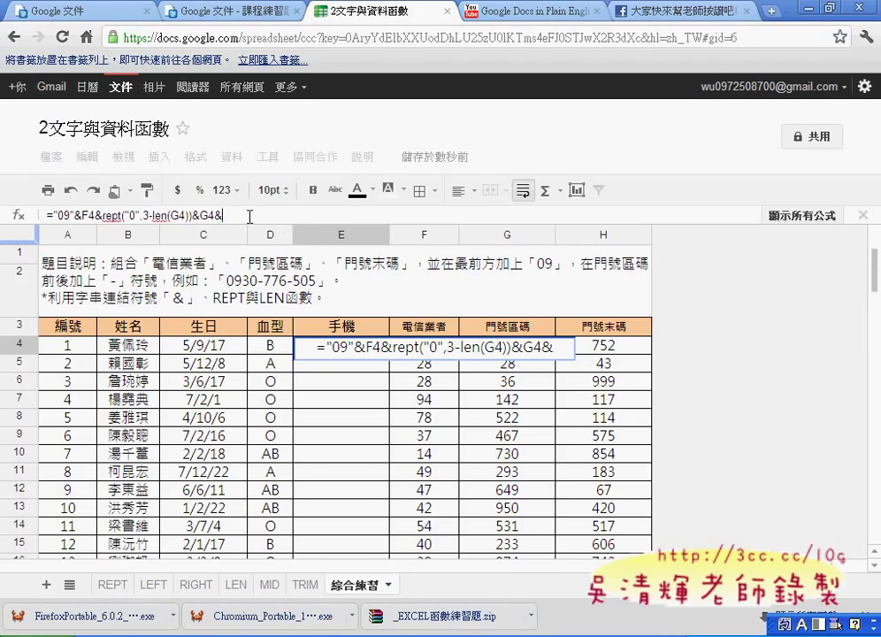
pyautogui.hotkey('ctrl', 'v')
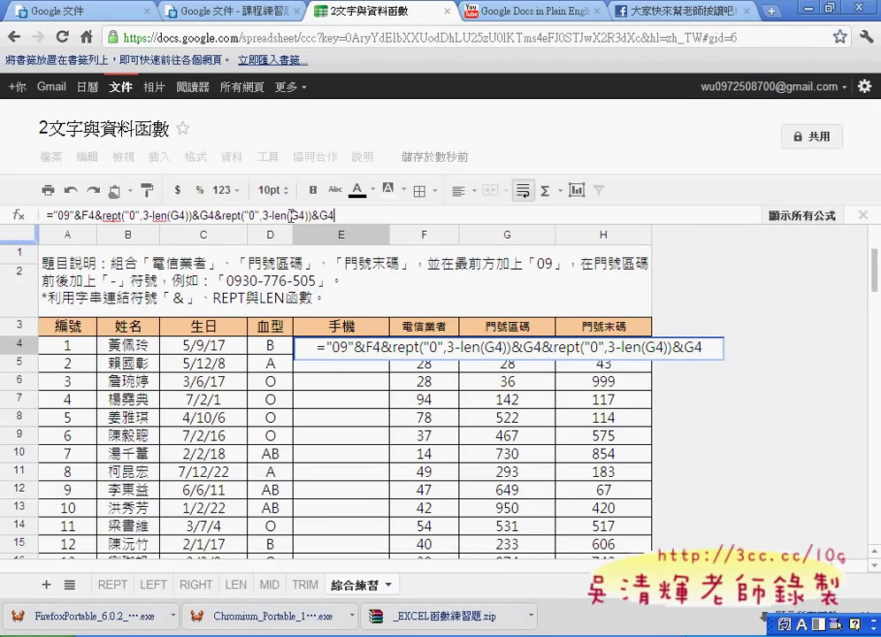
pyautogui.doubleClick(295, 215)
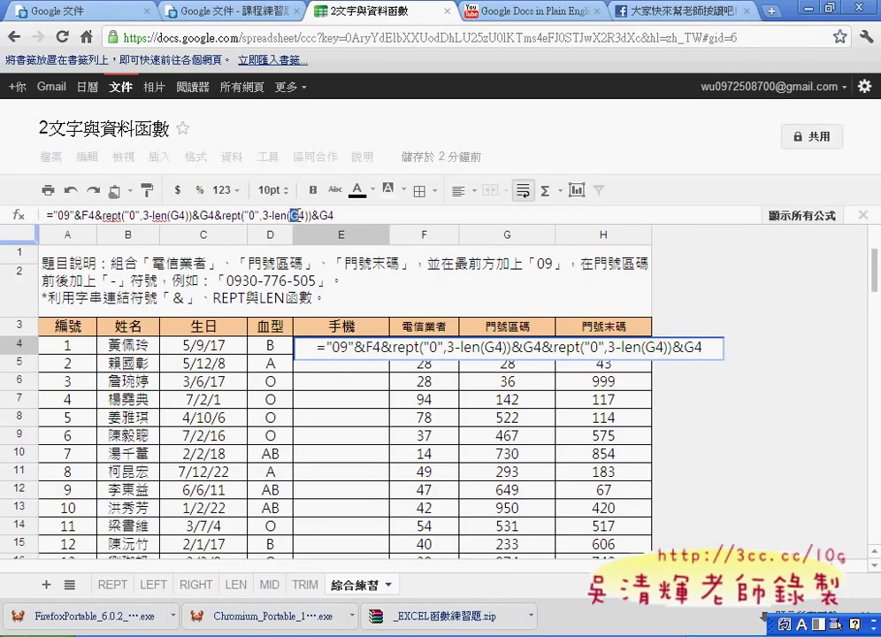
pyautogui.write('H4')
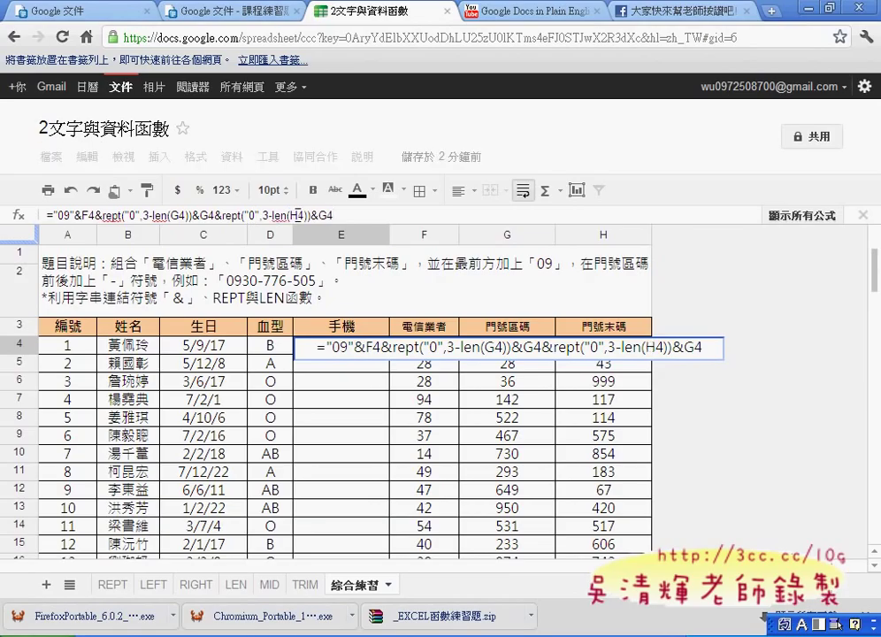
pyautogui.doubleClick(321, 216)
pyautogui.write('H4')
pyautogui.press('Return')
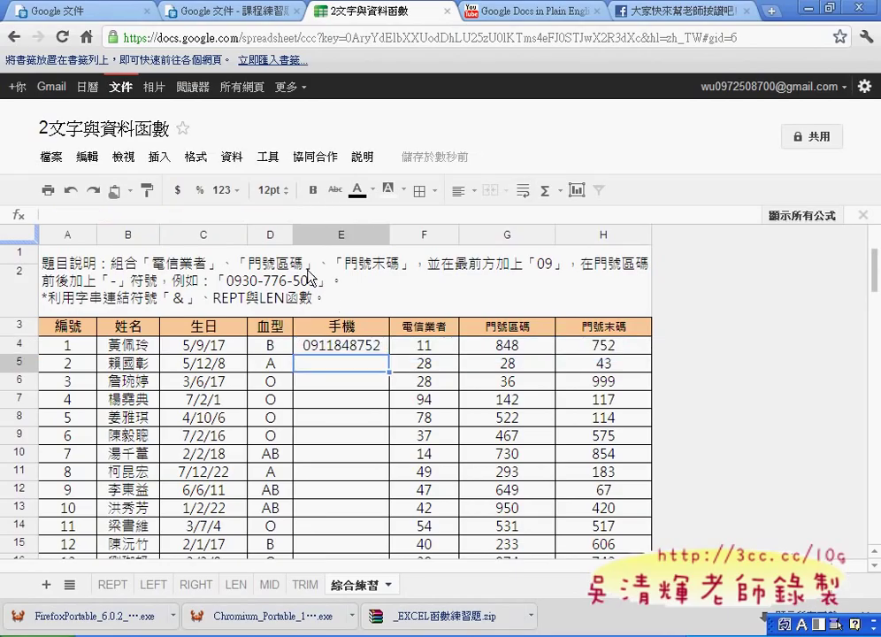
# - Copy E4's phone formula down the entire 手機 column and scroll through the results
pyautogui.click(322, 343)
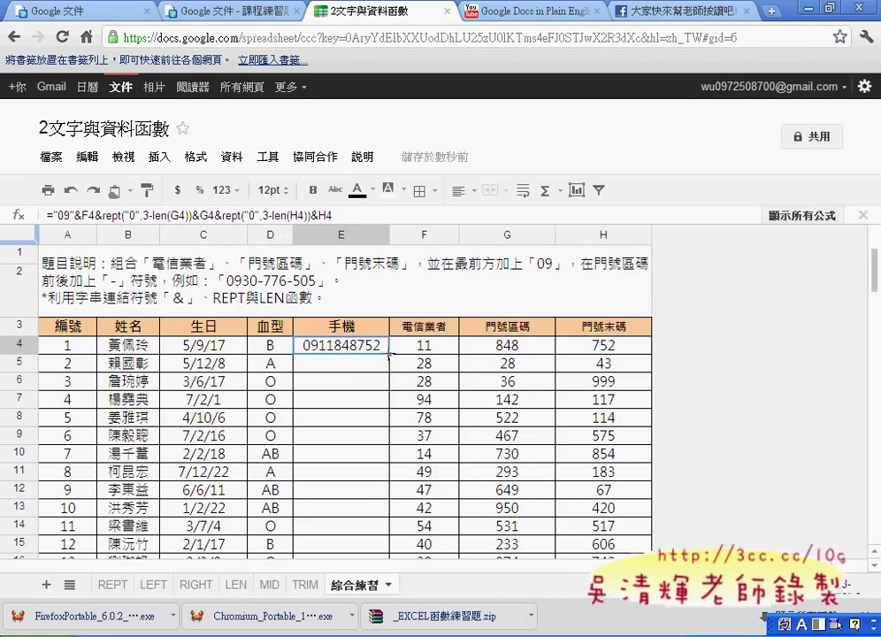
pyautogui.doubleClick(389, 354)
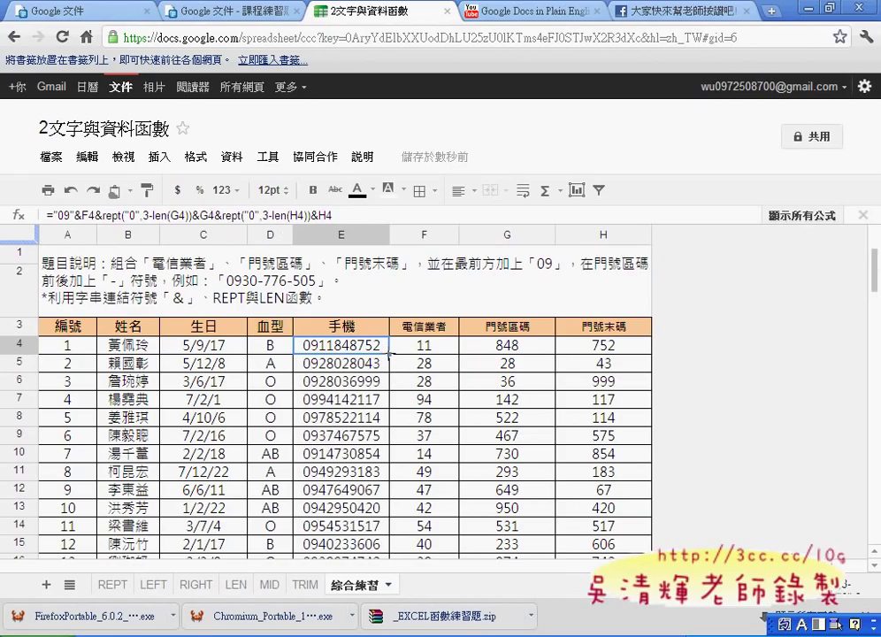
pyautogui.scroll(-2, 390, 358)
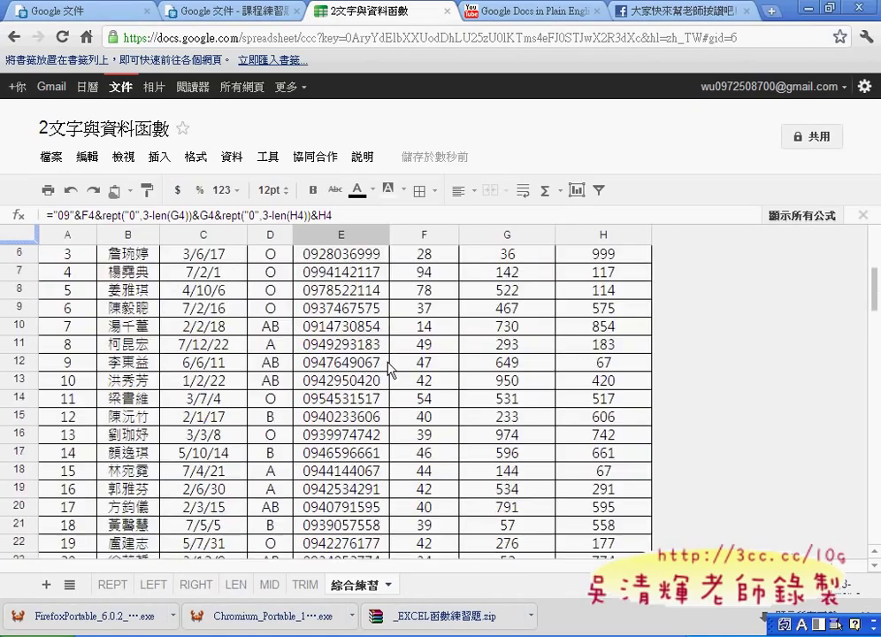
pyautogui.scroll(-4, 390, 363)
pyautogui.scroll(-2, 387, 372)
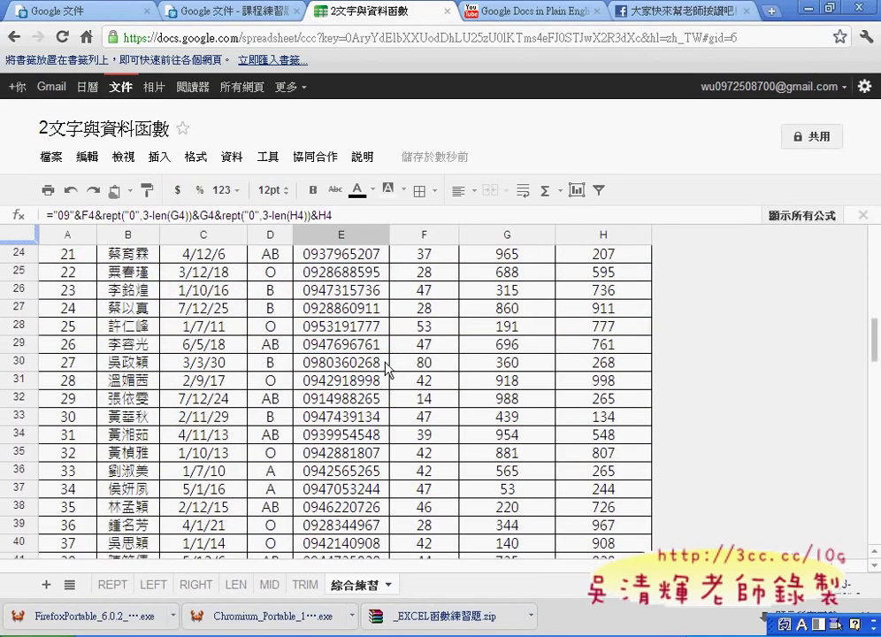
pyautogui.scroll(5, 387, 372)
pyautogui.scroll(3, 387, 371)
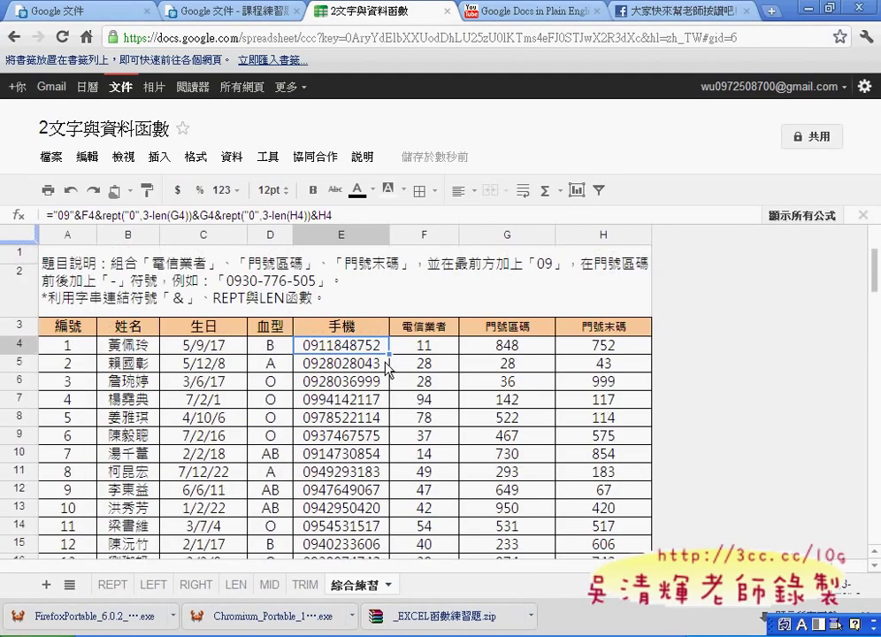